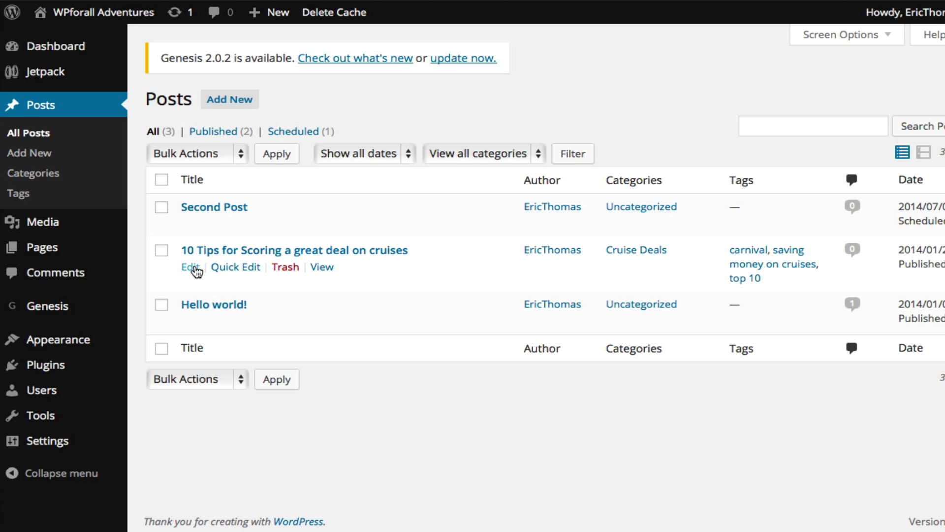
Open the '10 Tips for Scoring a great deal on cruises' post and add an empty line after 'your mind.'
click(195, 268)
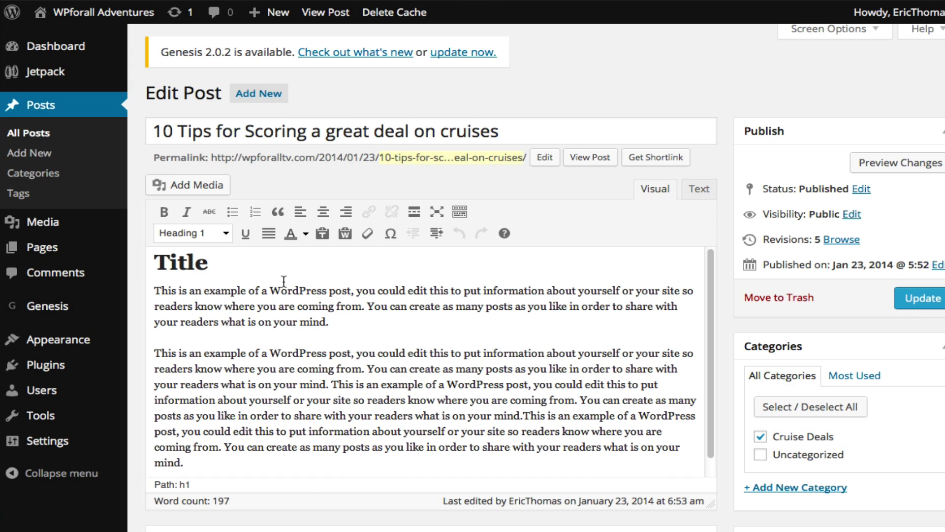
click(353, 325)
key(Return)
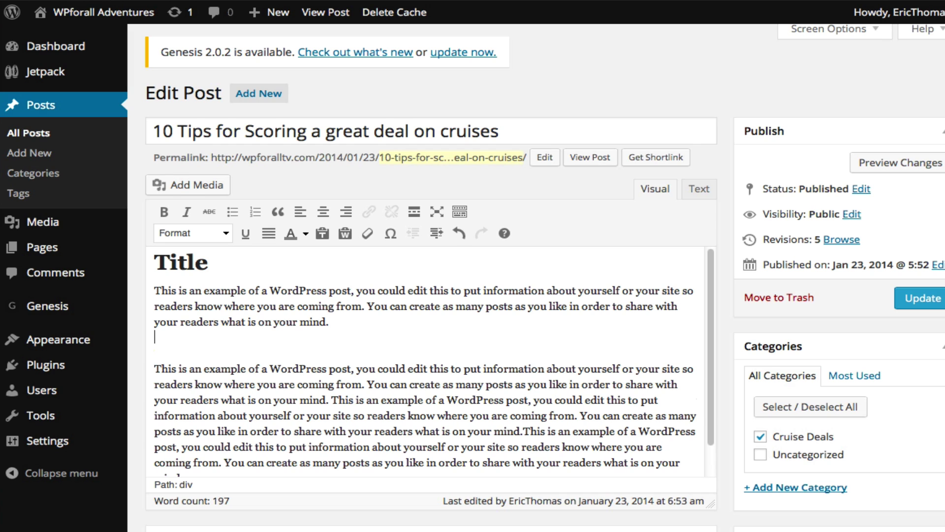
Upload beach.jpg to the media library from the Insert Media dialog
click(211, 188)
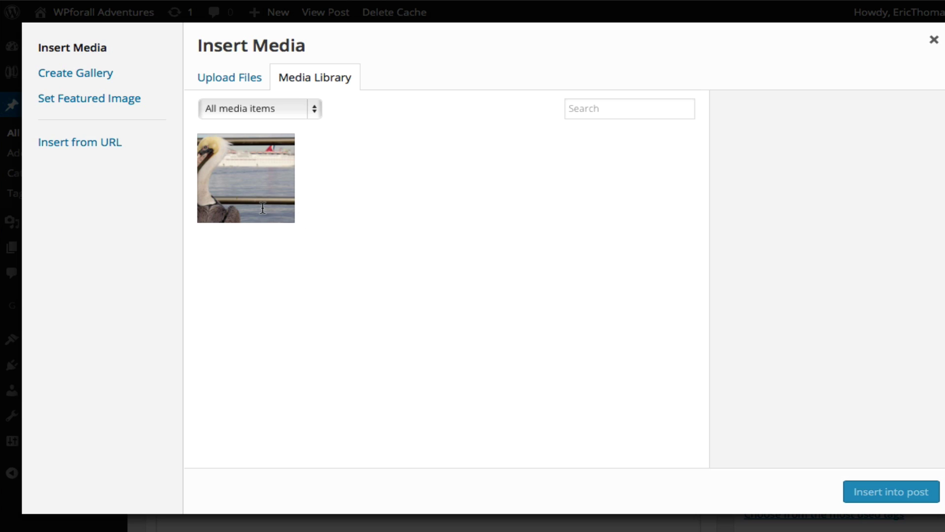
click(238, 83)
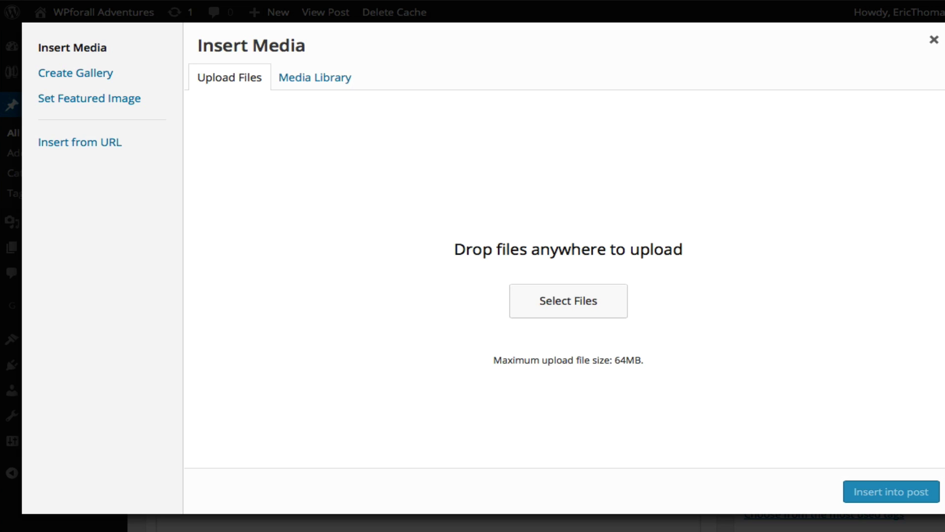
drag(942, 249, 578, 289)
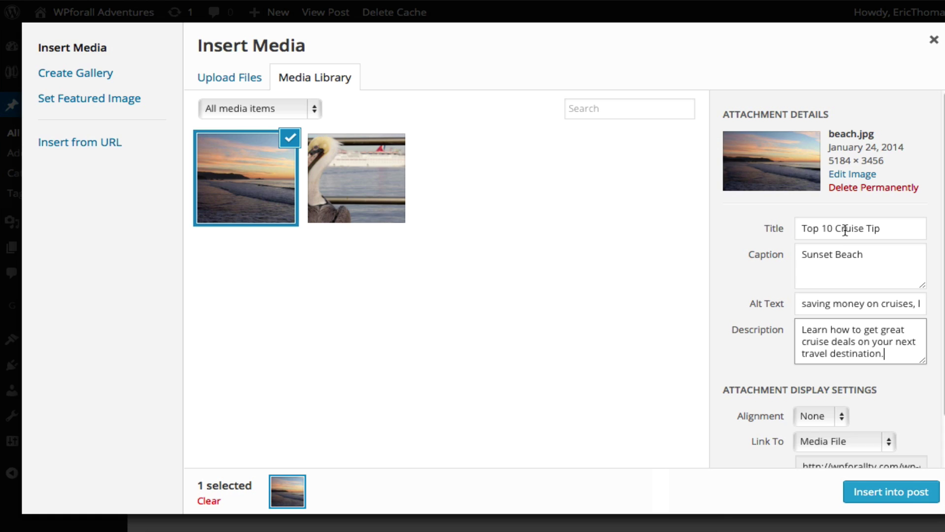
click(850, 252)
key(ctrl+a)
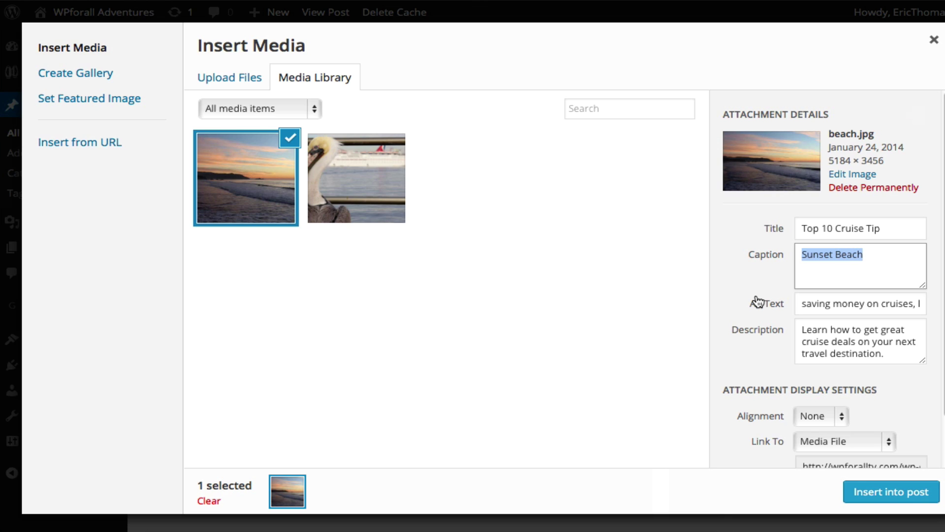
click(859, 266)
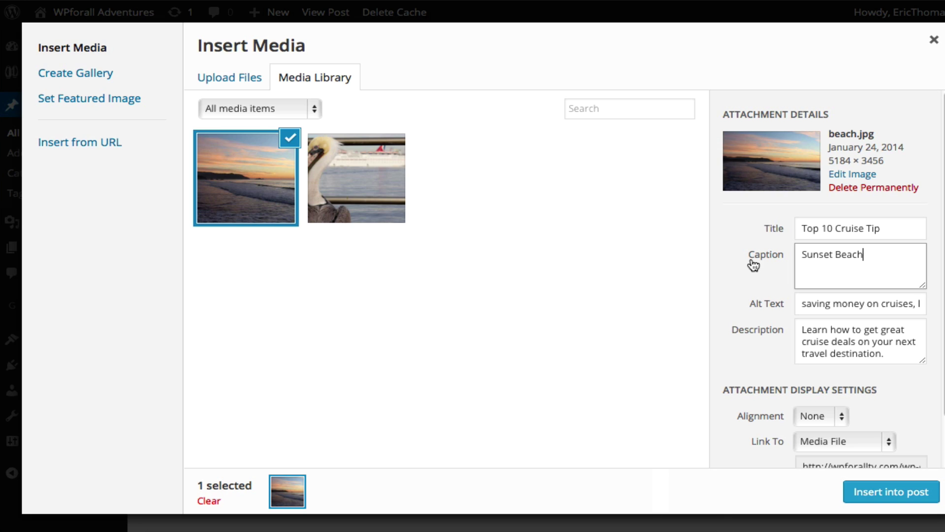
scroll(753, 276, down, 1)
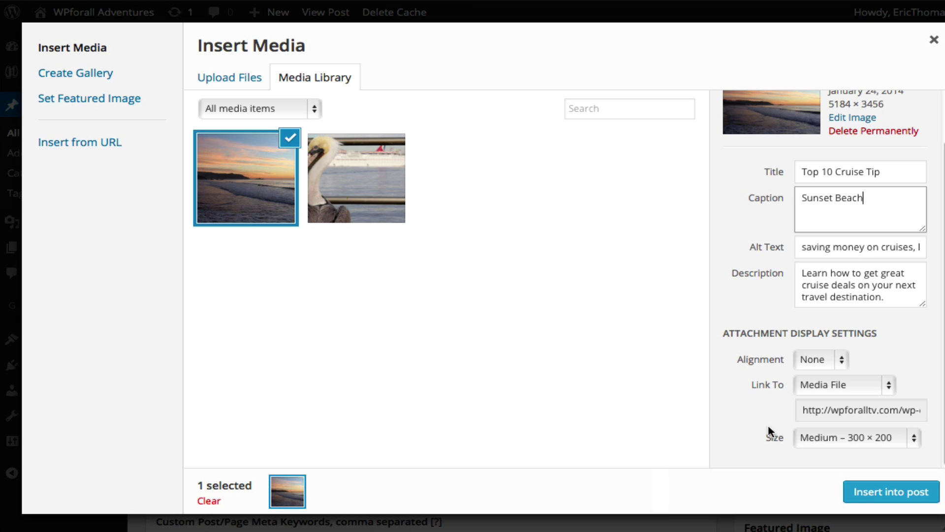
Set the beach image to Center alignment and Link To None, keeping Medium 300 × 200 size
click(821, 364)
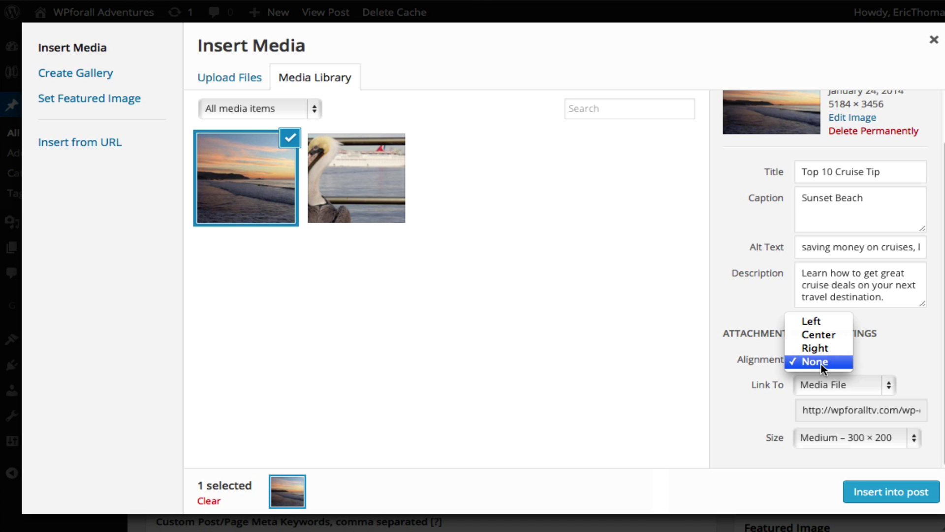
click(821, 364)
click(821, 365)
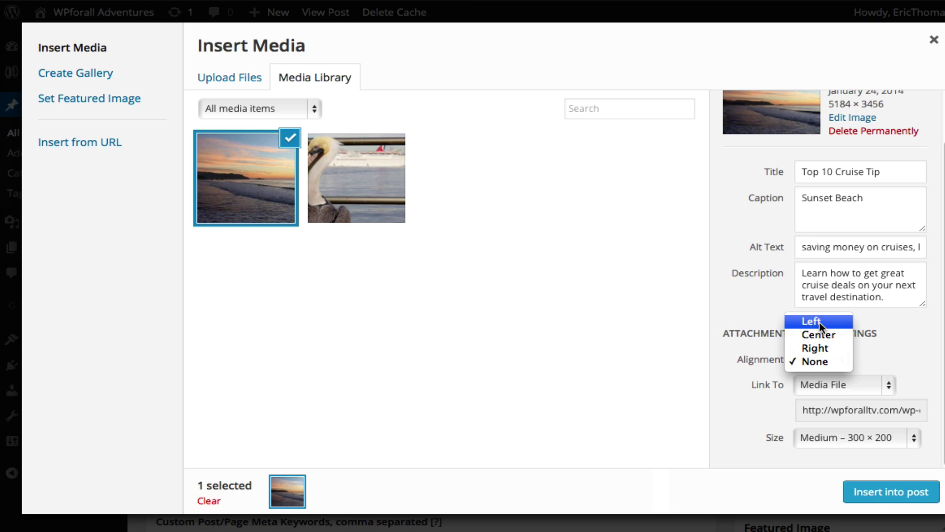
click(820, 334)
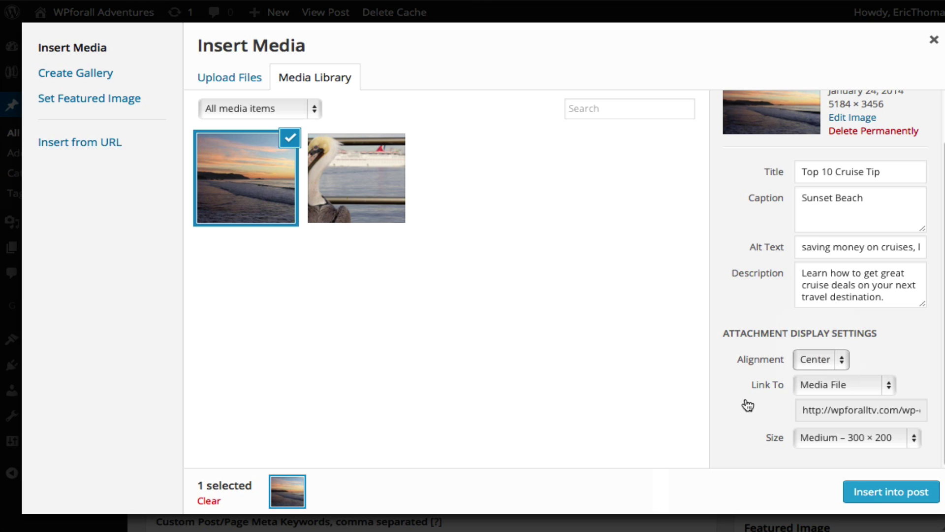
click(848, 384)
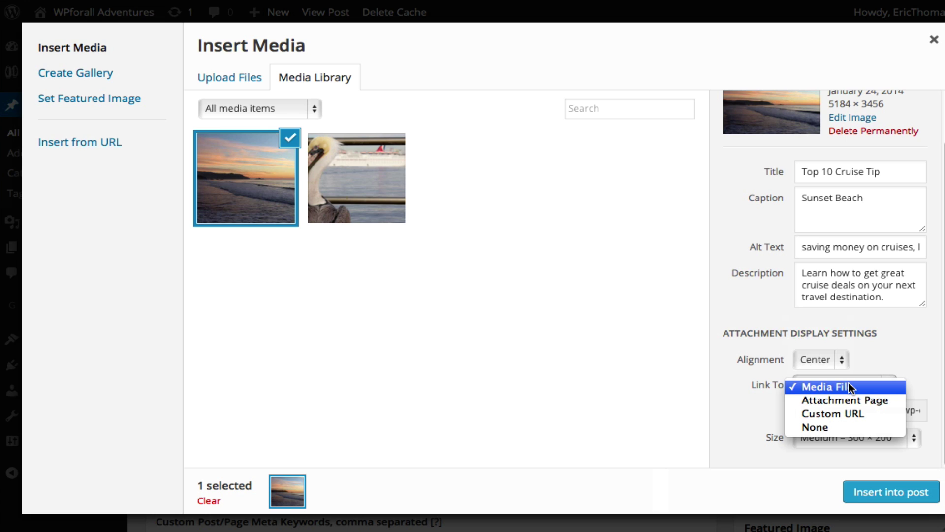
click(849, 427)
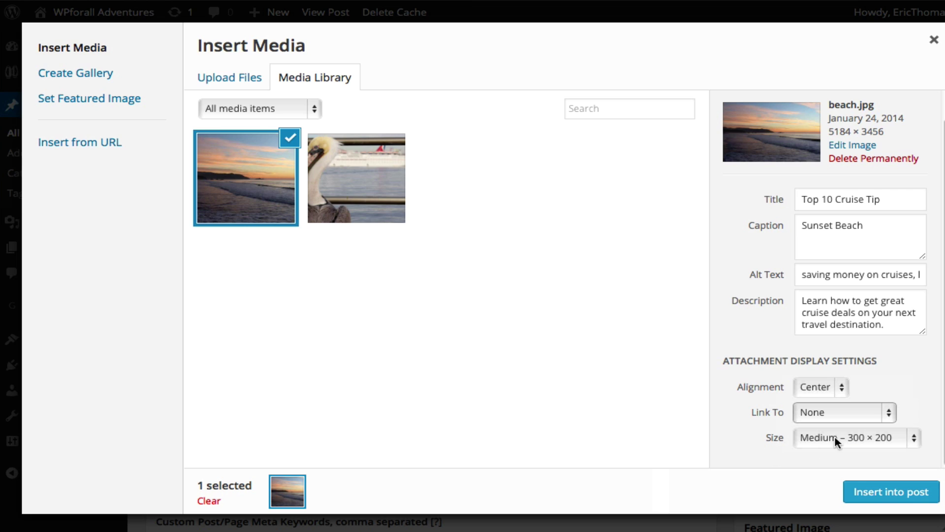
click(871, 436)
click(872, 432)
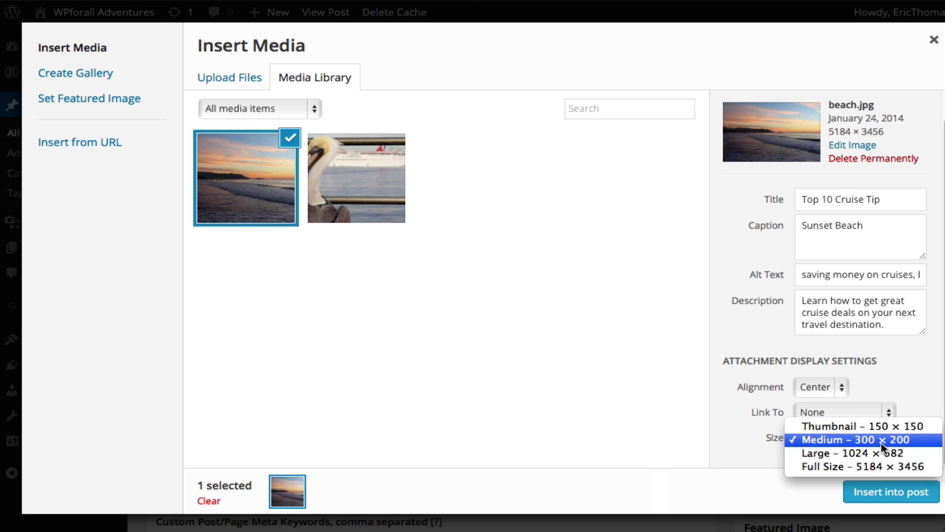
Keep Medium 300 × 200 and insert the centered Sunset Beach image into the post
click(882, 442)
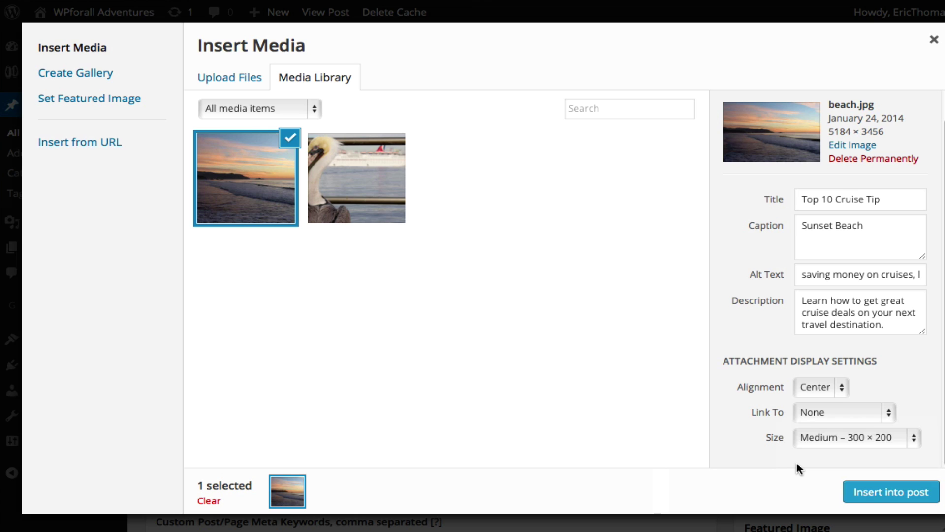
click(830, 436)
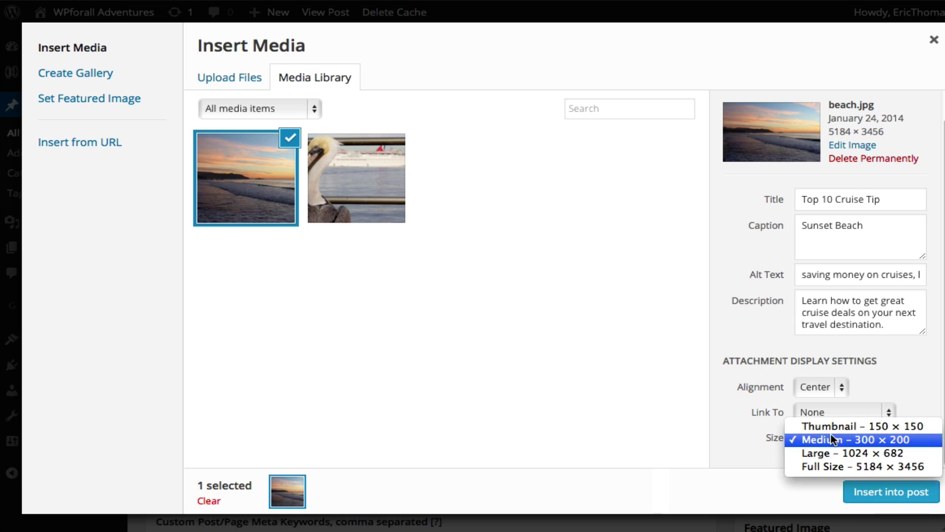
click(830, 435)
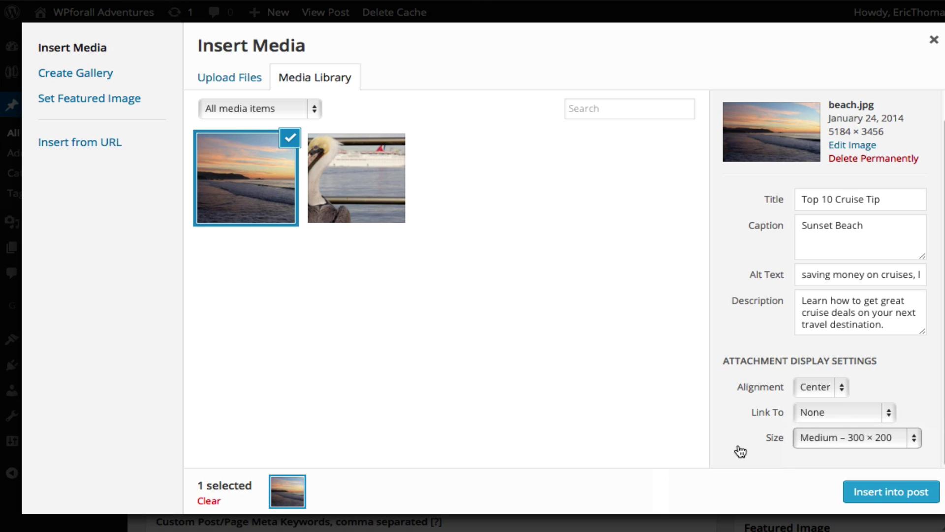
click(819, 438)
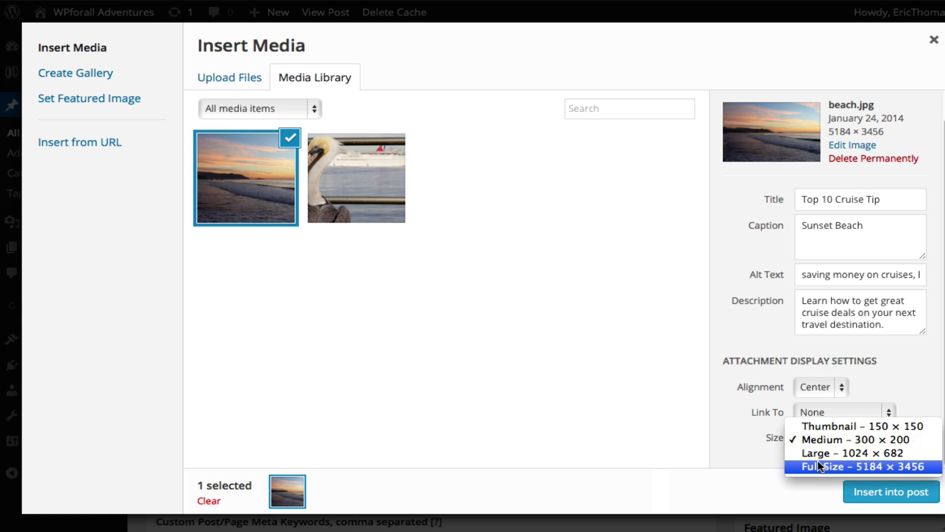
click(832, 439)
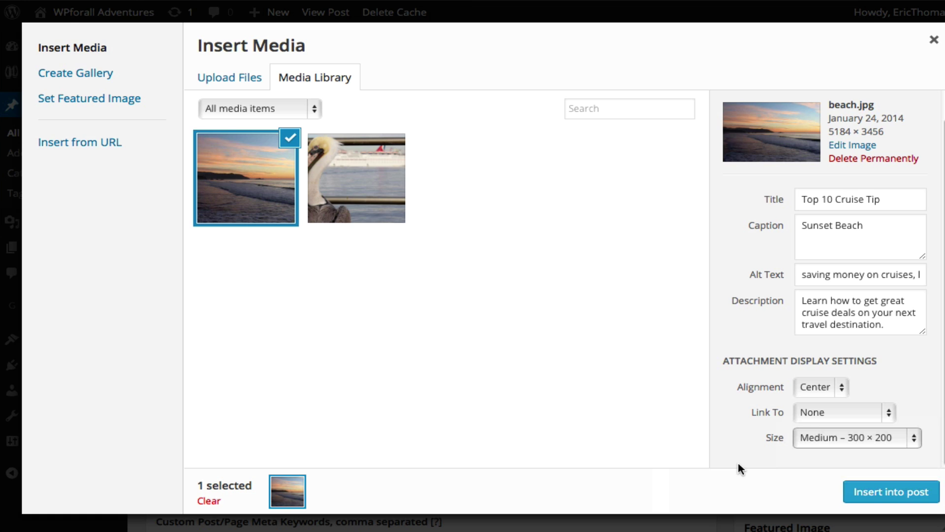
click(902, 500)
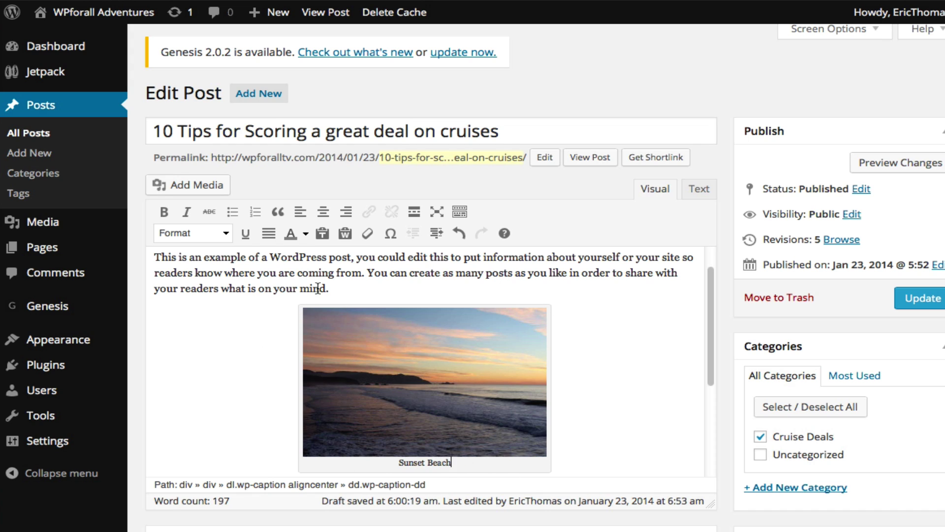
Update the cruise-deals post and view it on the live site
click(359, 473)
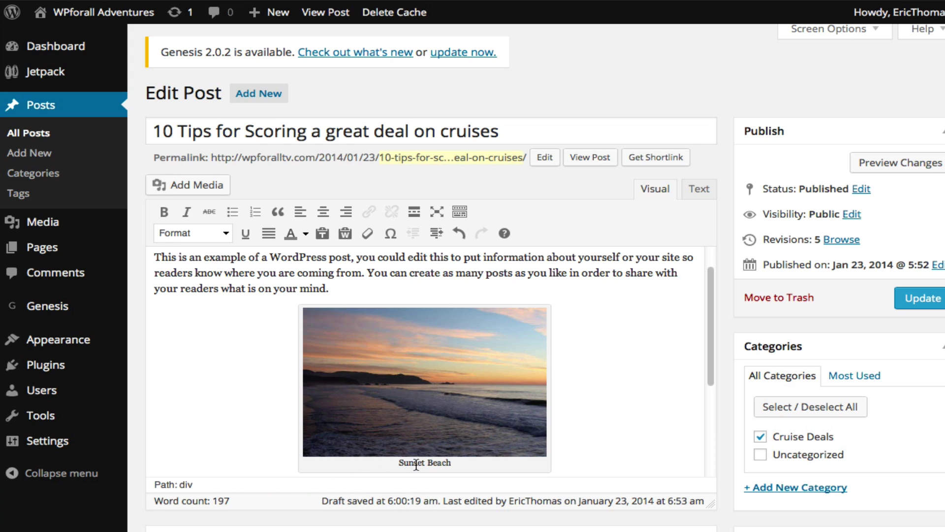
click(912, 302)
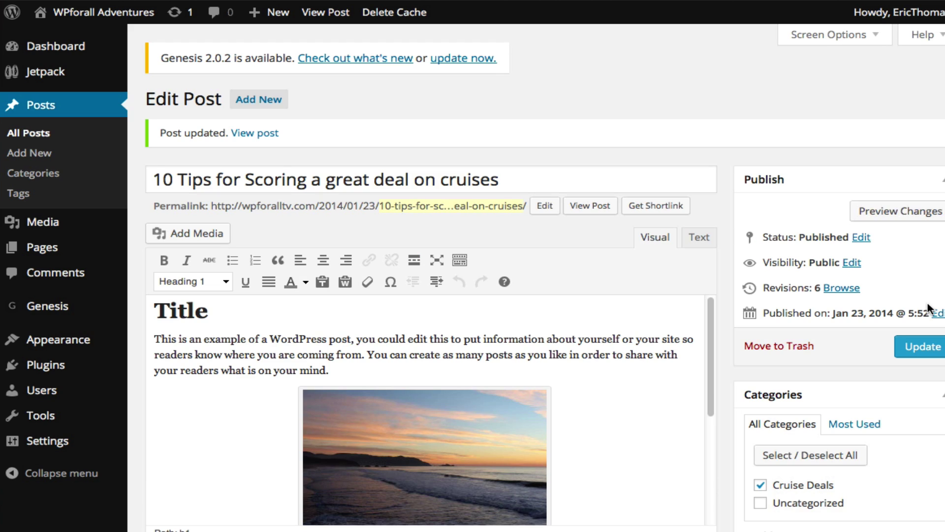
click(610, 2)
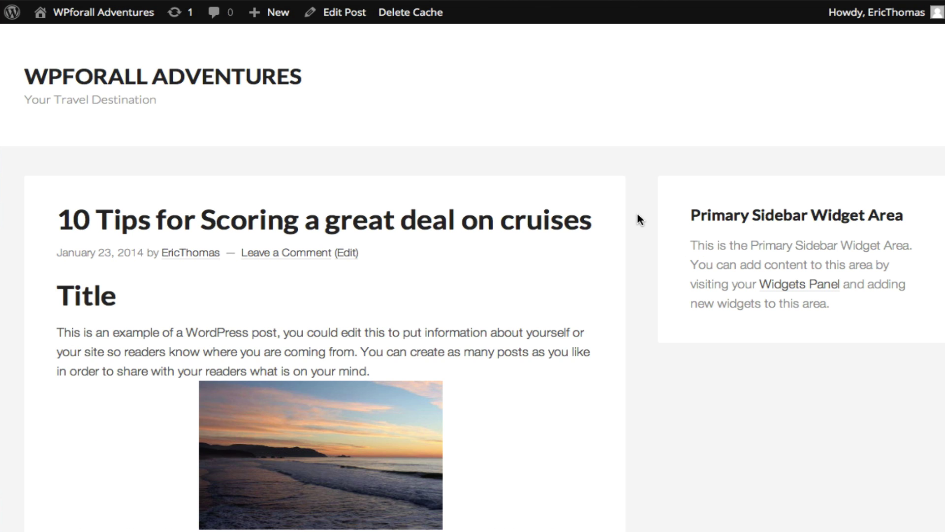
Scroll the published post to check the centered Sunset Beach image
scroll(638, 214, down, 3)
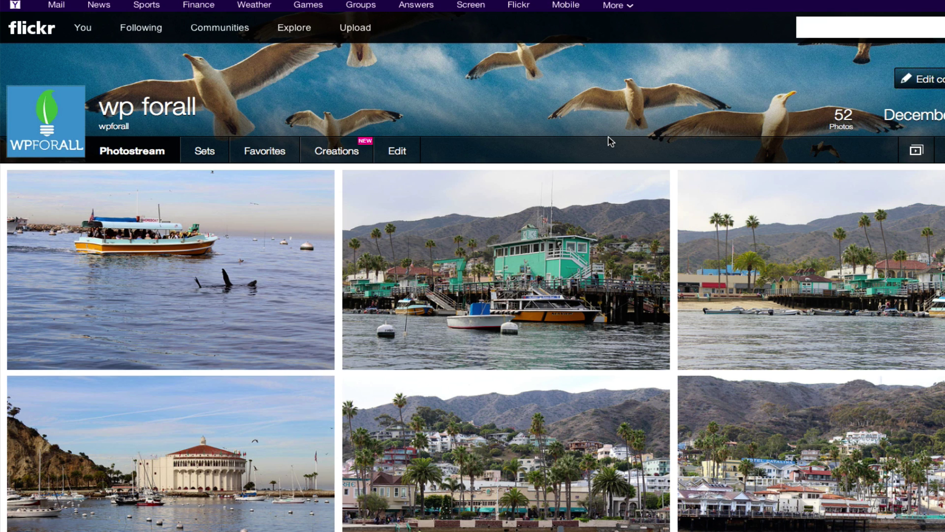
Copy the green harbour photo's Flickr HTML embed code at Medium 500 (500 x 333)
mouse_move(596, 256)
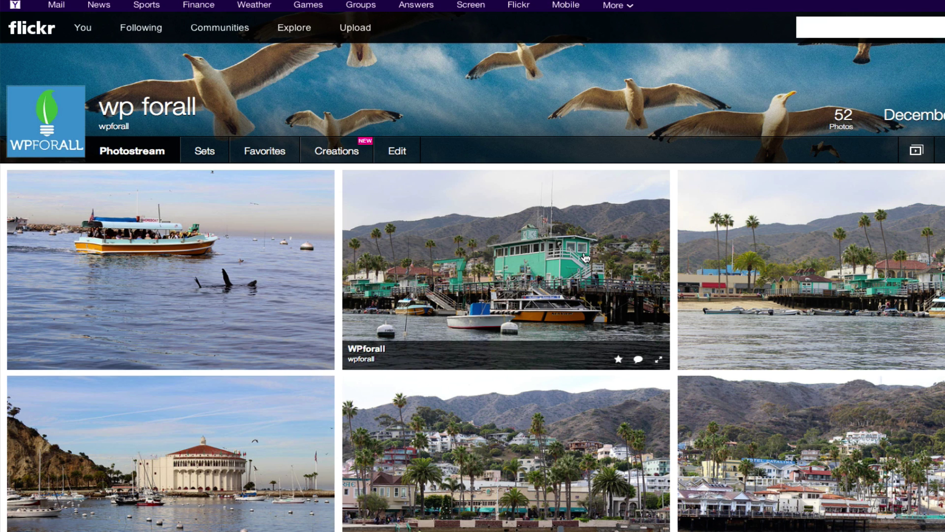
click(588, 257)
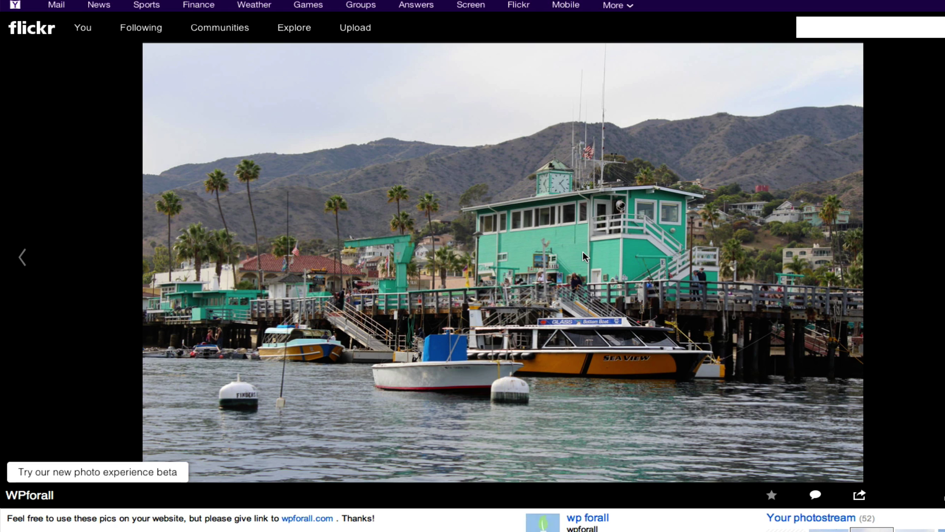
click(860, 494)
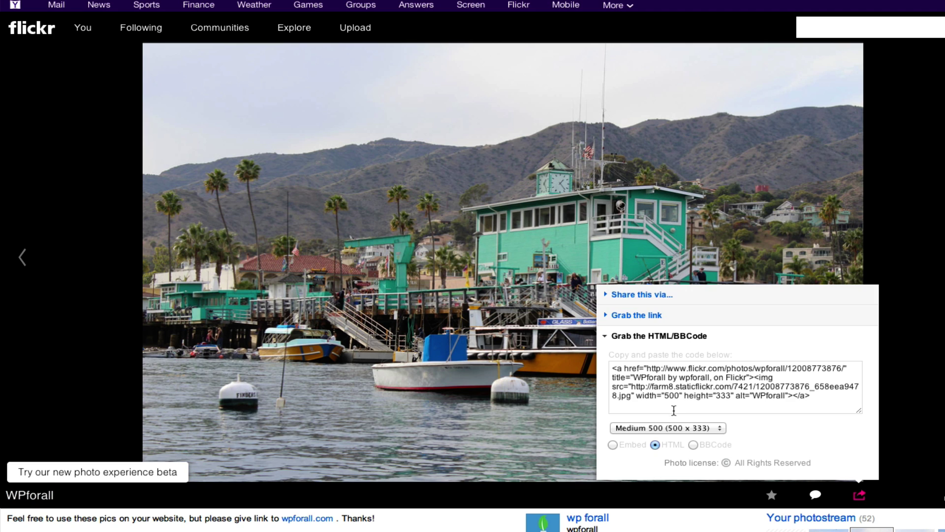
click(705, 428)
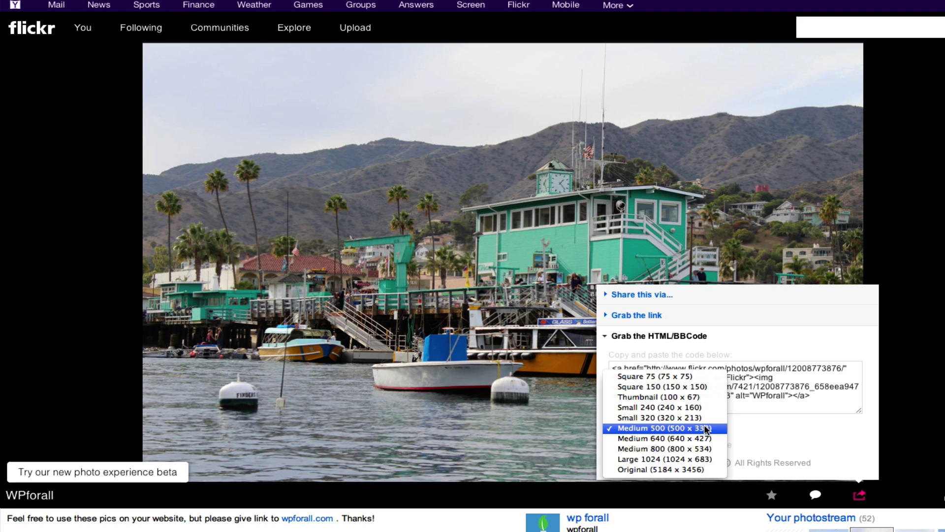
click(741, 423)
click(760, 387)
key(ctrl+c)
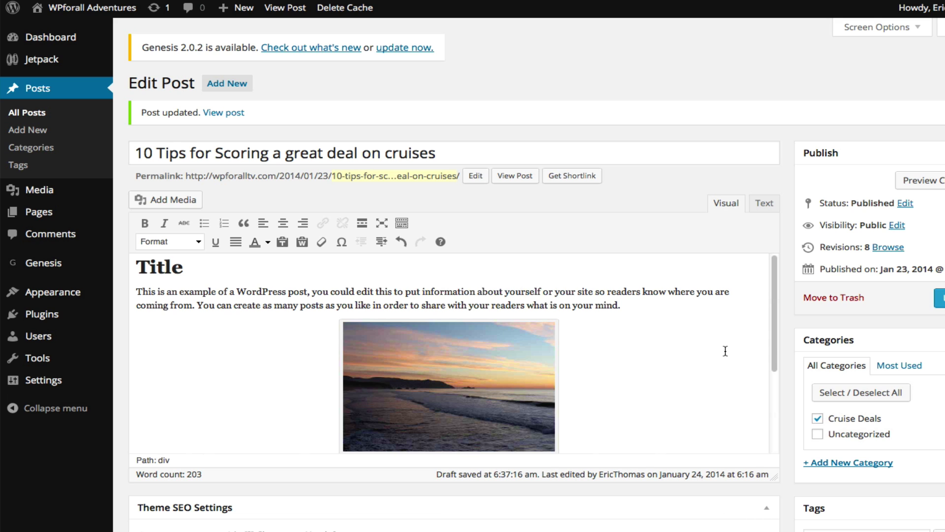
scroll(656, 368, down, 3)
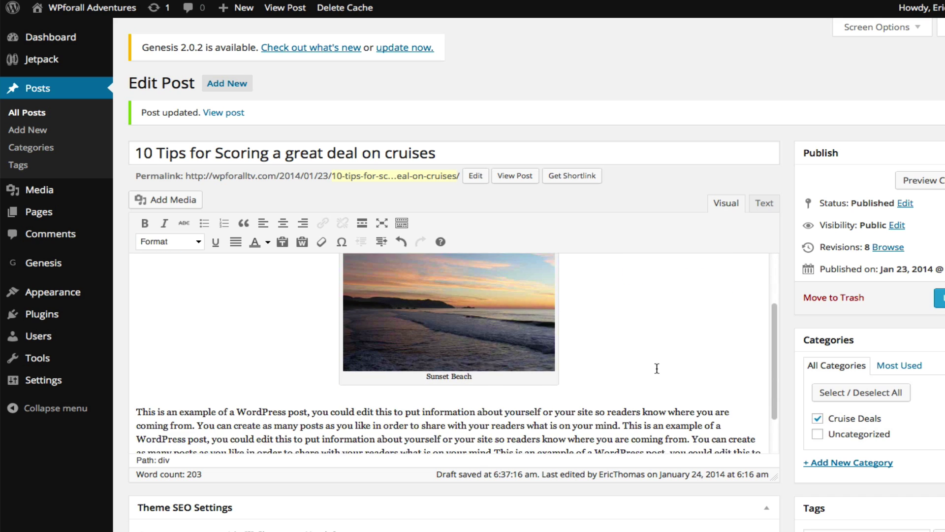
scroll(657, 368, down, 2)
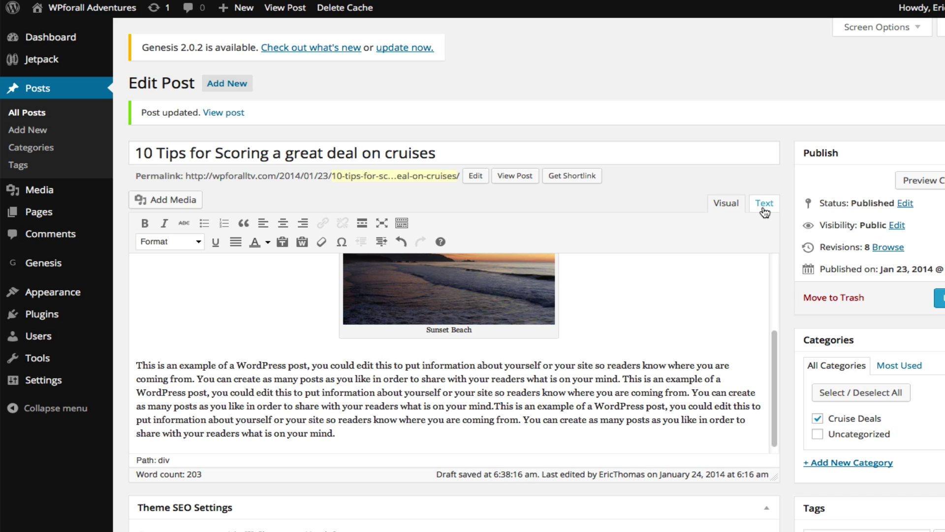
click(766, 211)
scroll(547, 334, down, 2)
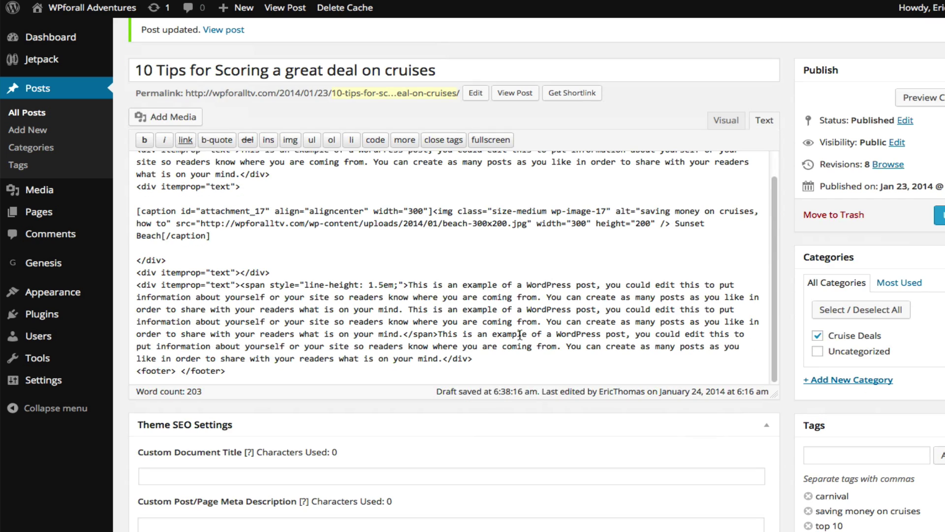
key(Return)
key(Return)
key(Return)
key(ctrl+v)
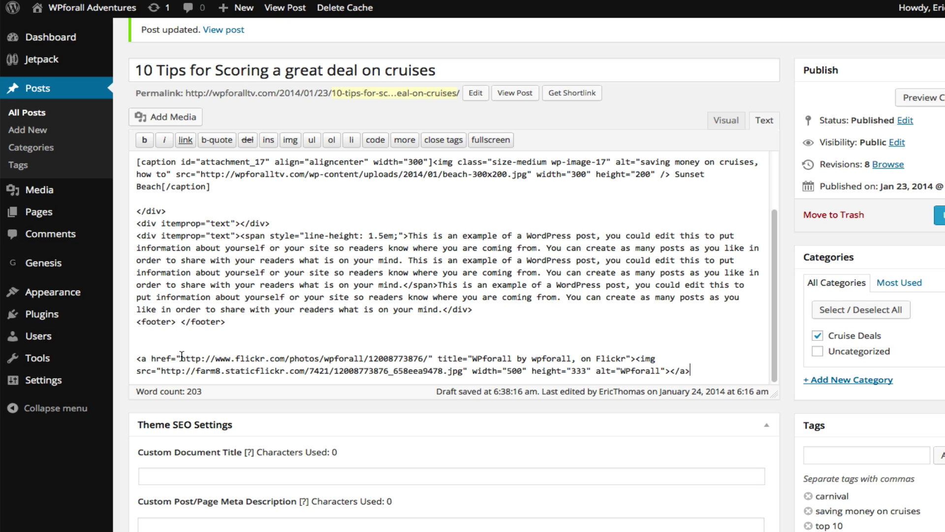
drag(181, 358, 428, 358)
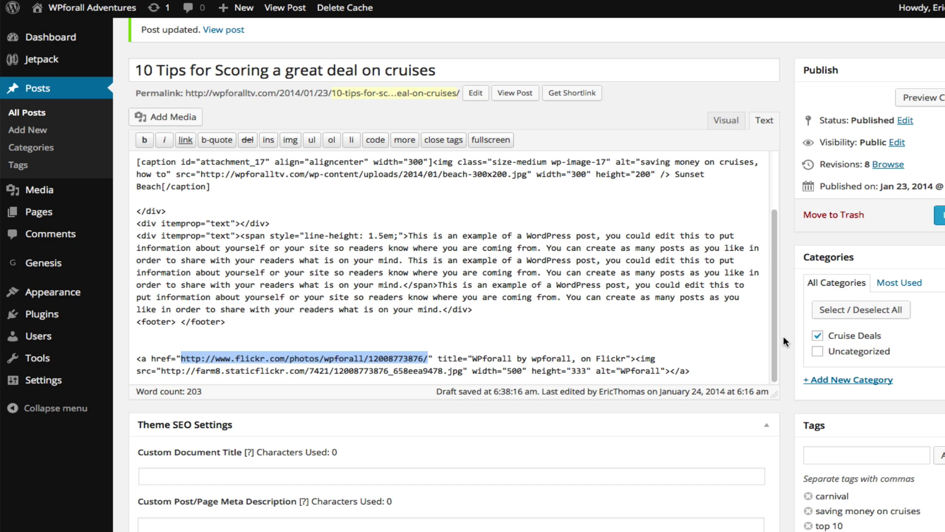
text(http://wpforall.com" title="Courtesy of WPforall)
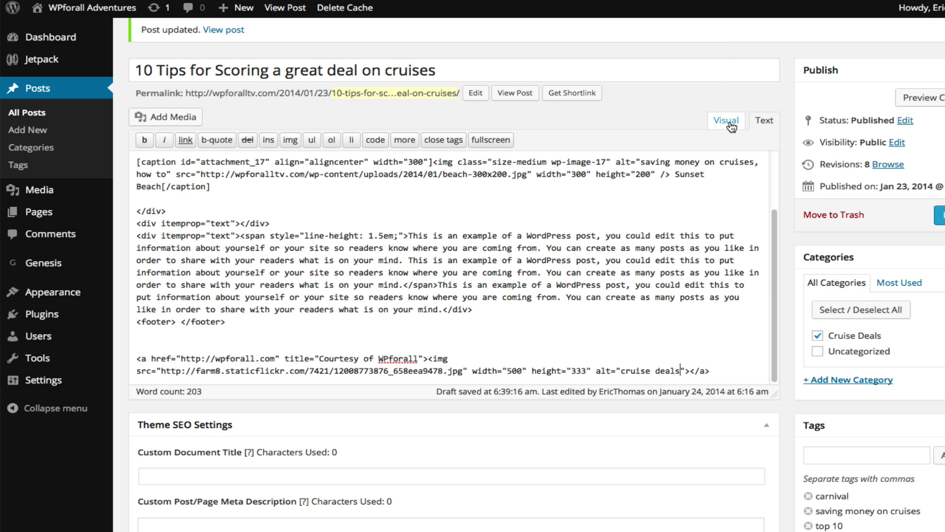
Check the rendered Sunset Beach and Flickr harbour images in the Visual editor
click(728, 122)
scroll(708, 253, down, 4)
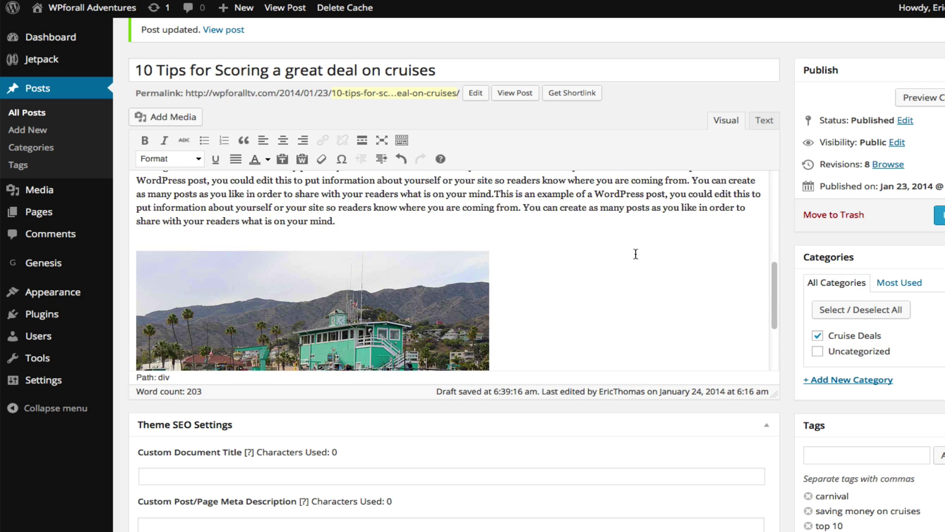
scroll(597, 253, down, 2)
mouse_move(437, 277)
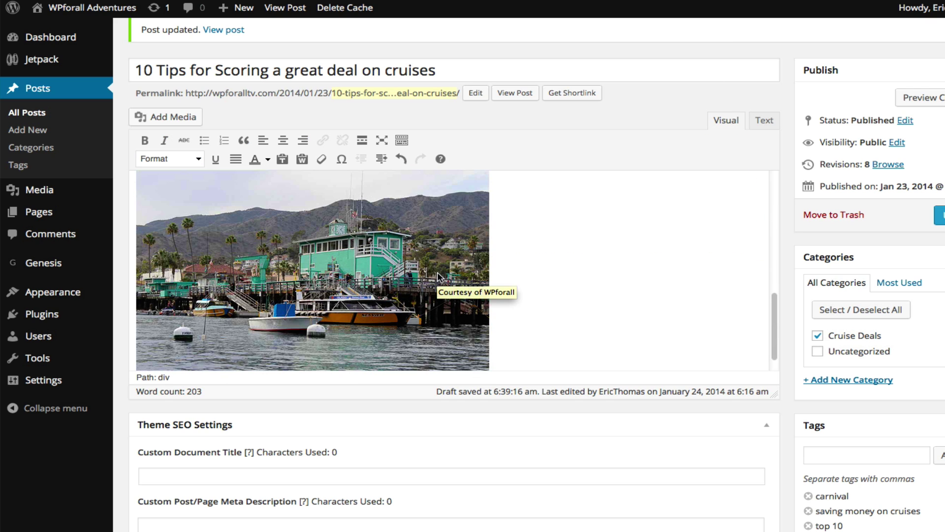
scroll(618, 264, up, 5)
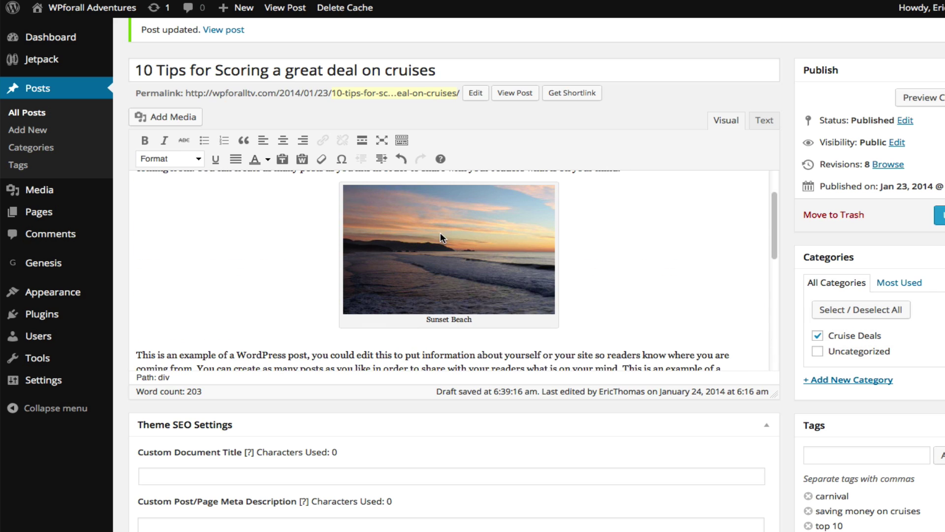
scroll(593, 263, down, 4)
scroll(512, 264, down, 1)
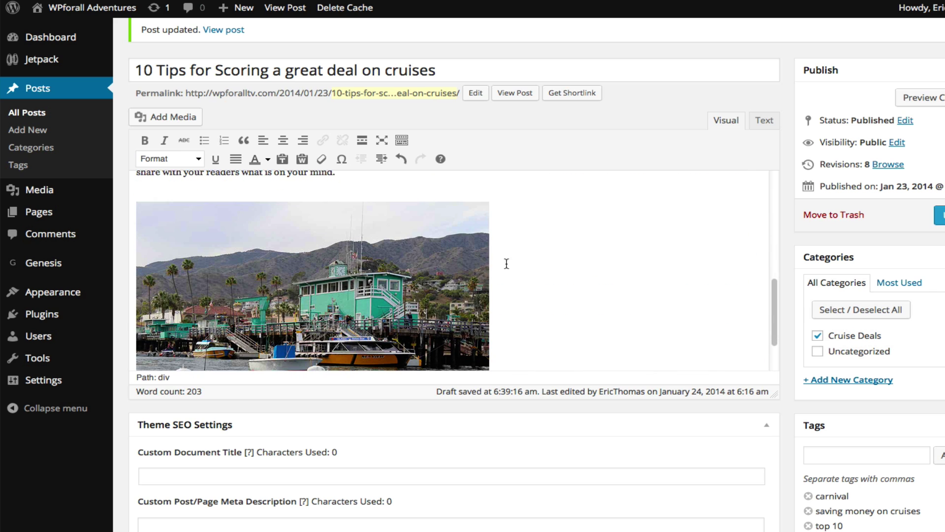
In Text view, put the Flickr link on its own line with <center> before it
click(768, 121)
scroll(629, 263, down, 2)
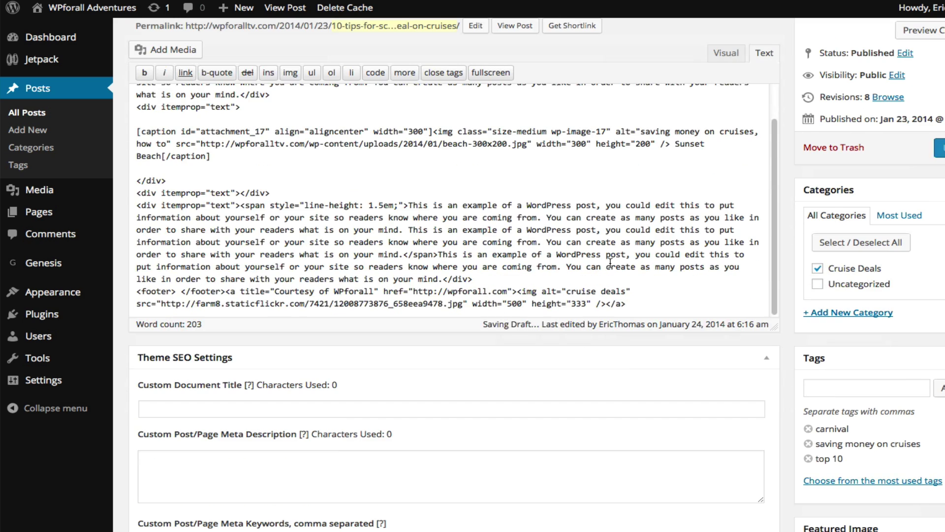
click(225, 355)
key(Return)
key(Return)
key(Return)
key(Up)
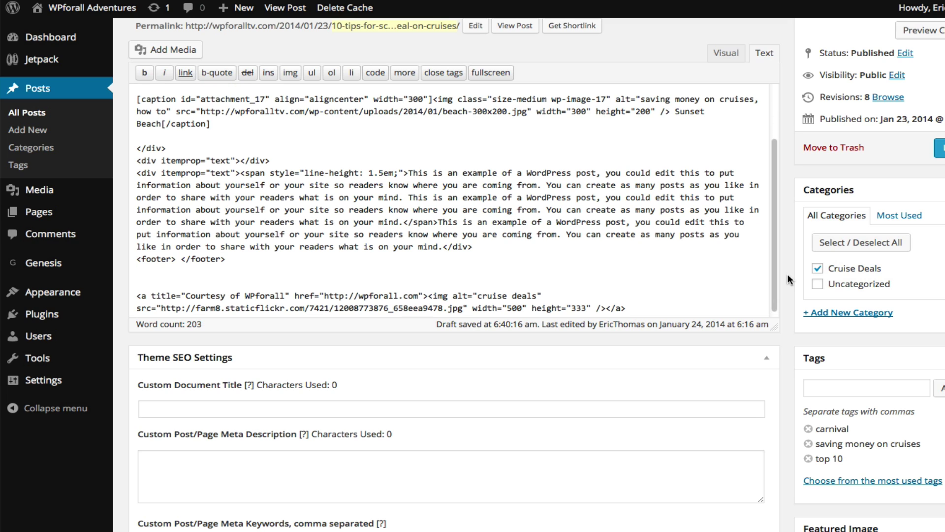
text(<center>)
Add the closing </center> tag after the Flickr link's </a>
click(677, 308)
text(</cent)
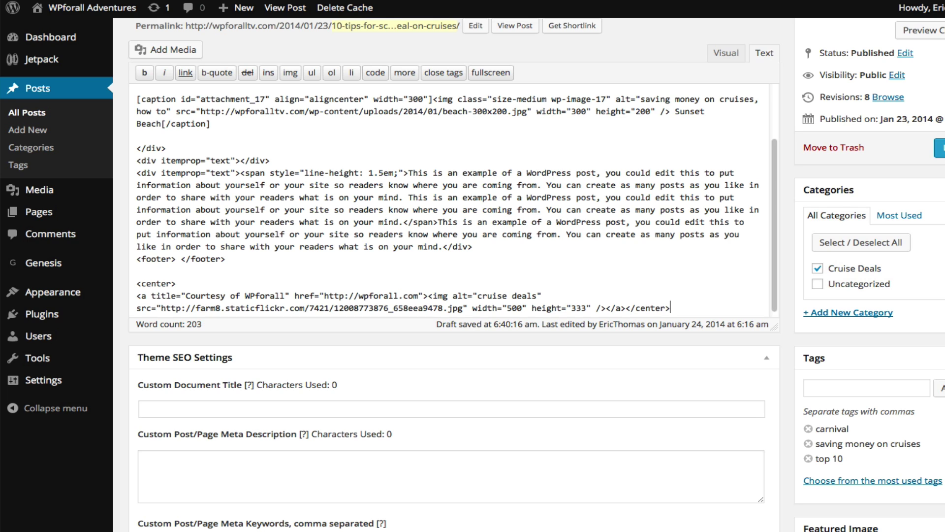
drag(636, 308, 631, 308)
click(701, 305)
drag(136, 295, 625, 308)
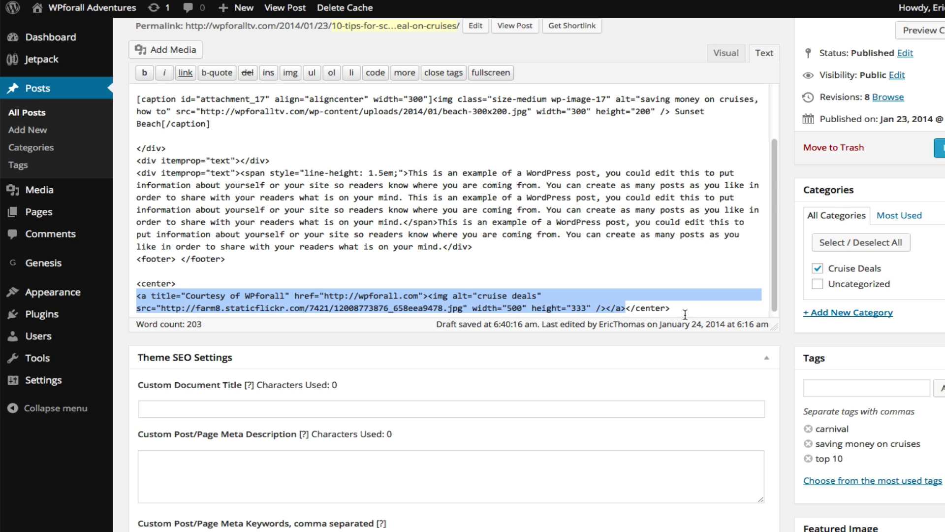
Deselect the link code, switch to the rendered view, and scroll to confirm the harbour photo is centred
click(706, 306)
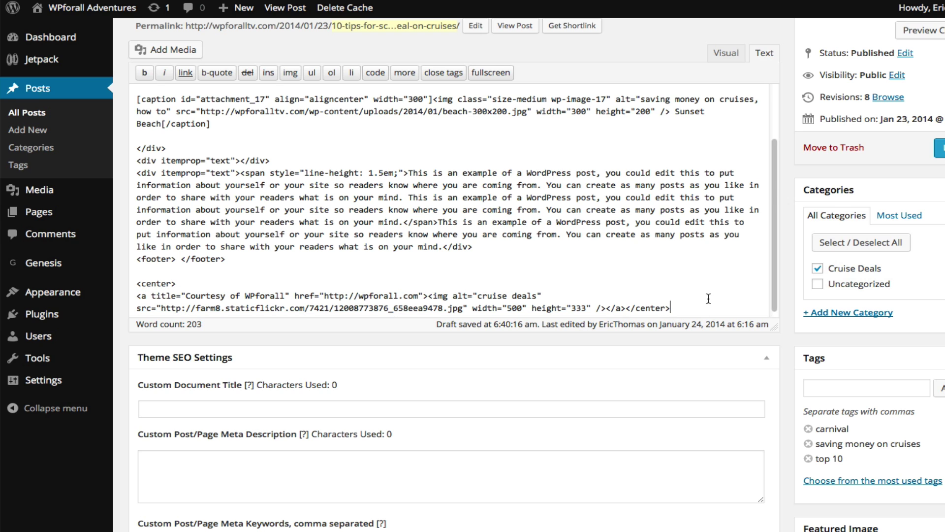
click(733, 66)
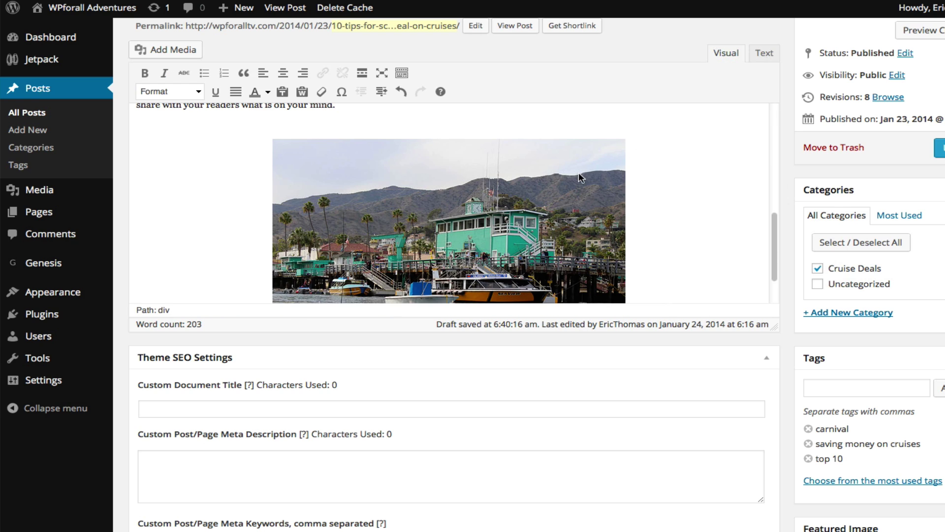
scroll(647, 206, up, 5)
scroll(647, 207, up, 1)
scroll(647, 207, down, 5)
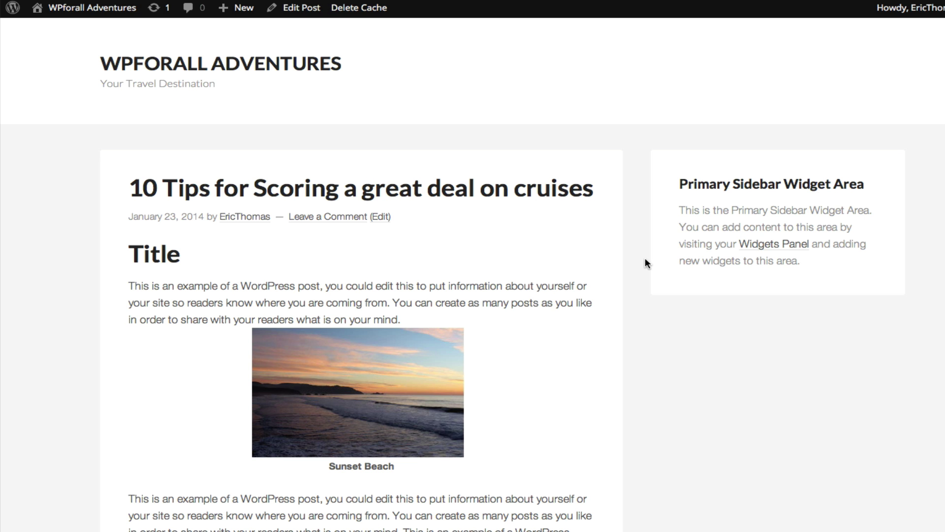
scroll(645, 258, down, 3)
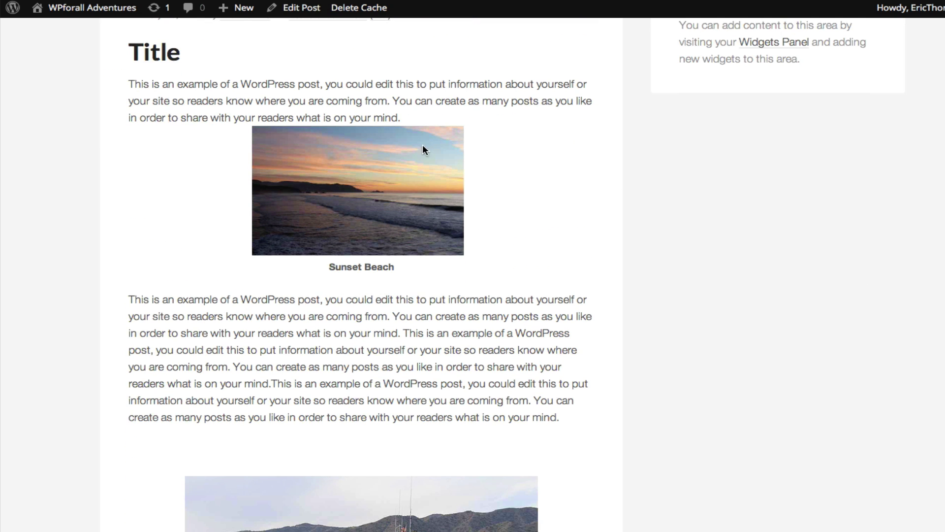
scroll(599, 215, down, 6)
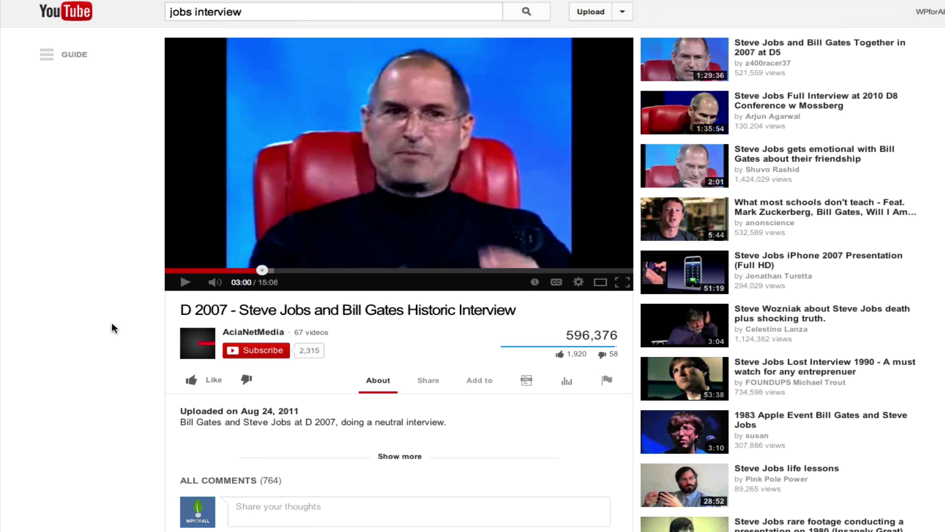
Show the D 2007 interview video's embed code in the old object format
click(429, 380)
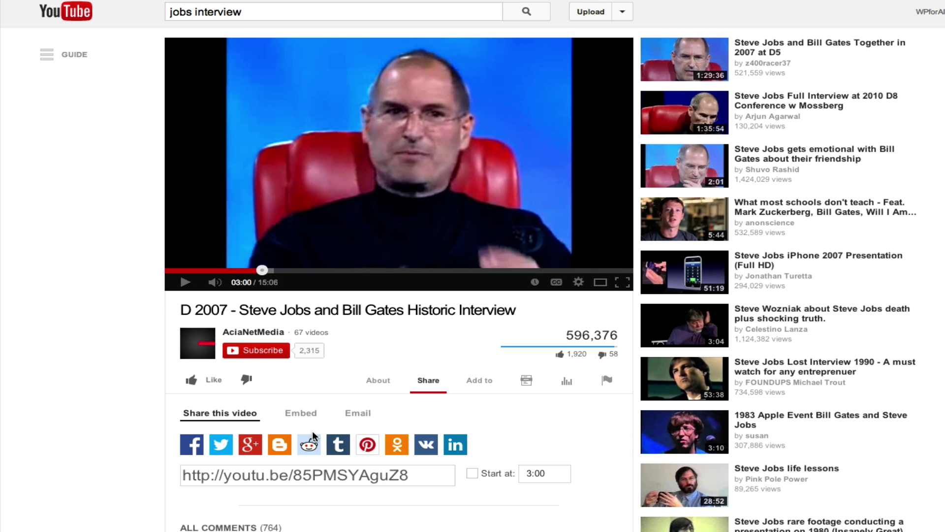
click(301, 413)
scroll(138, 394, down, 3)
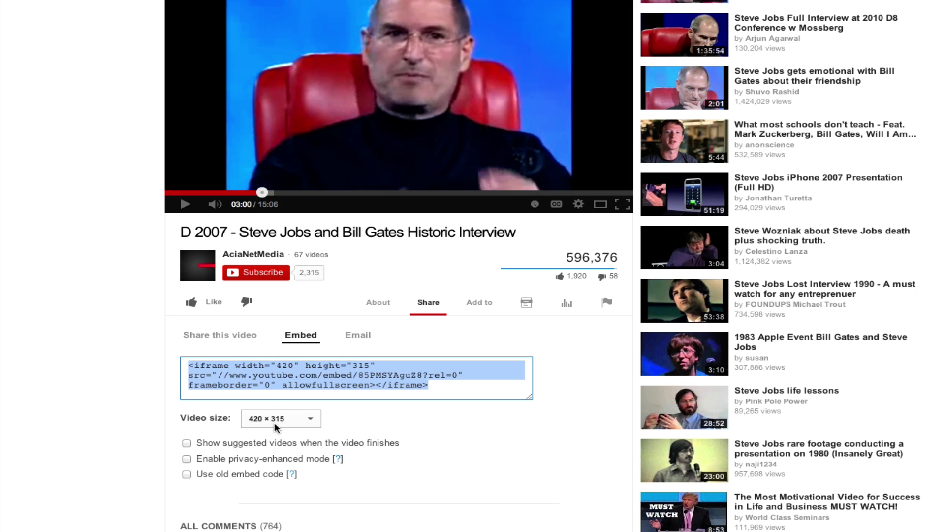
click(186, 474)
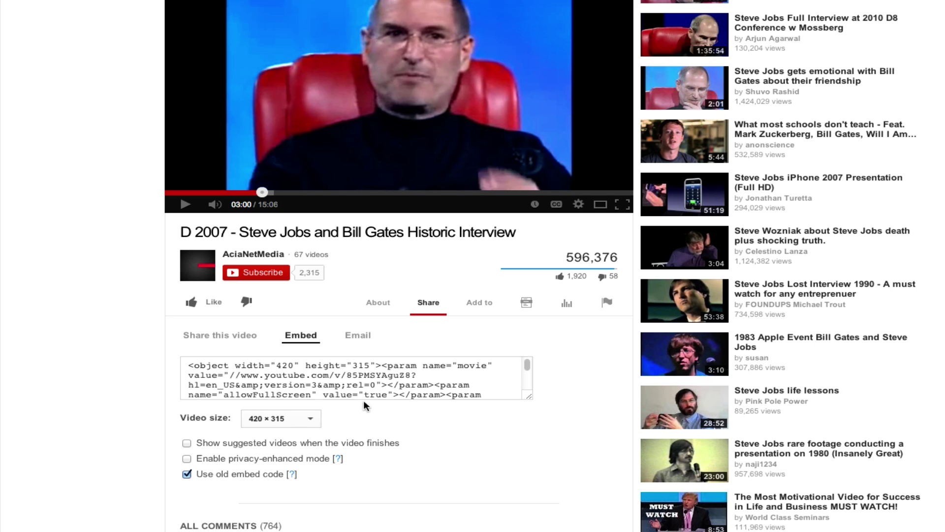
Copy the object embed code and place the cursor after Second Post's content in HTML text mode
click(373, 383)
key(ctrl+c)
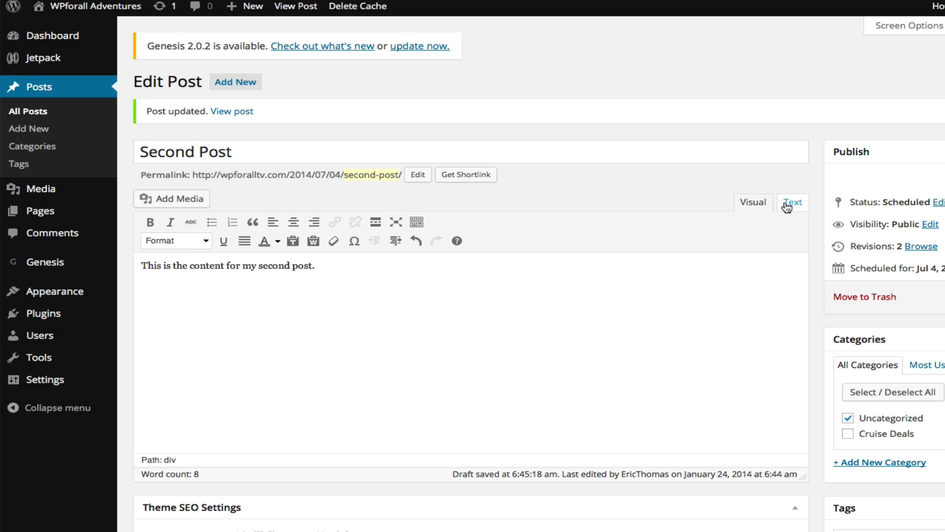
click(788, 205)
click(585, 275)
Paste the YouTube object embed code below Second Post's sentence and check its opening and closing object tags
key(Return)
key(Return)
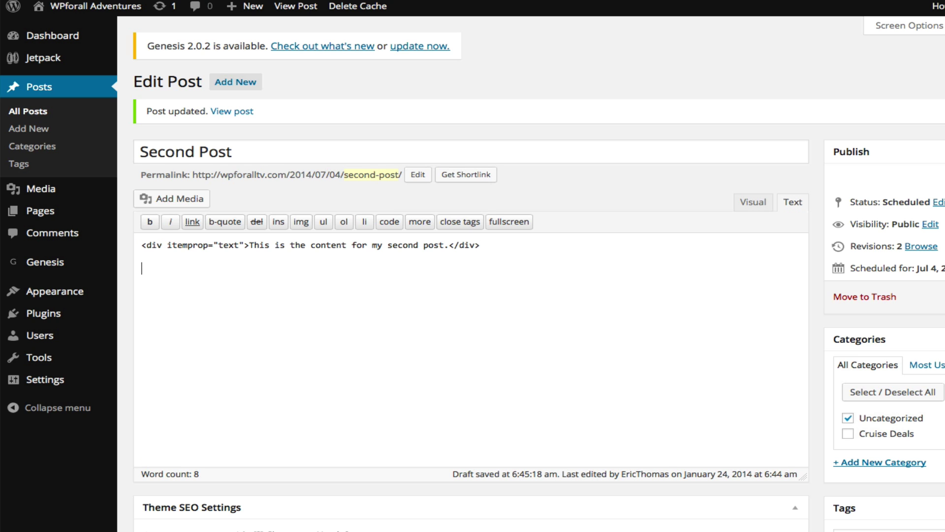
key(ctrl+v)
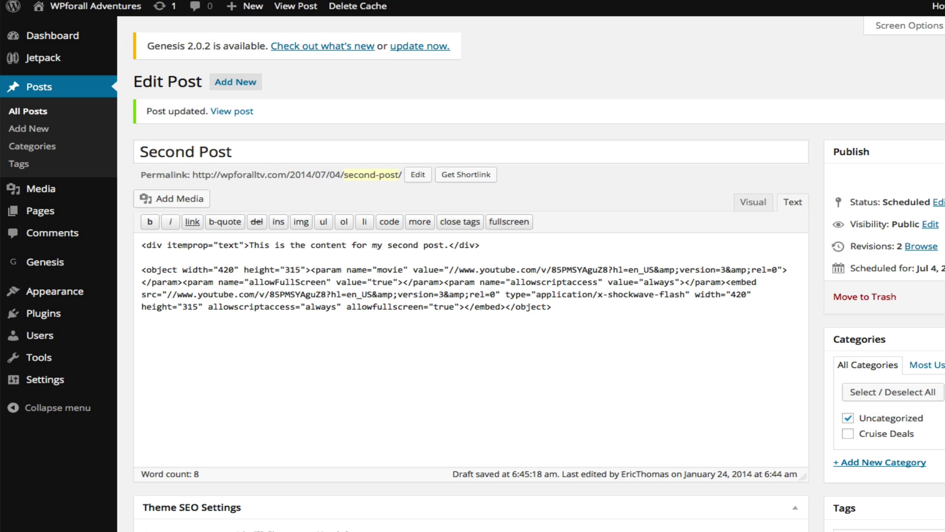
double_click(166, 270)
double_click(531, 307)
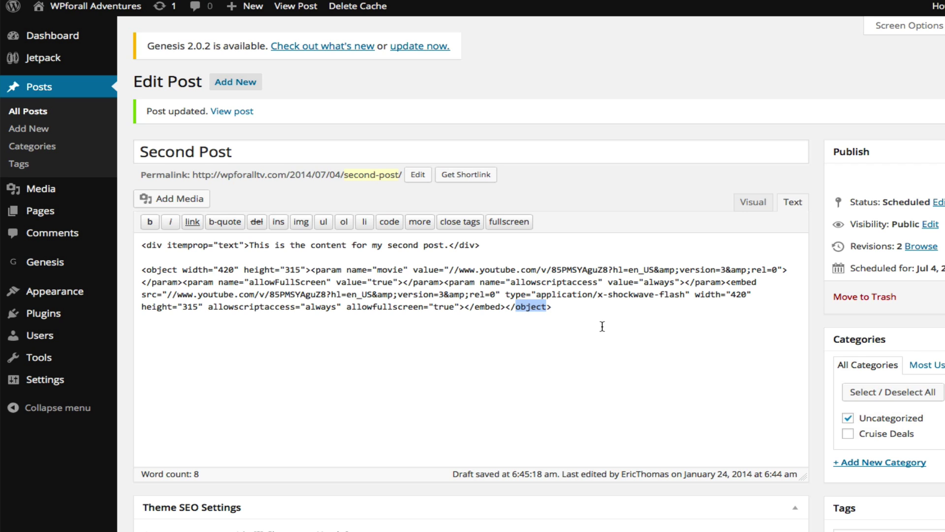